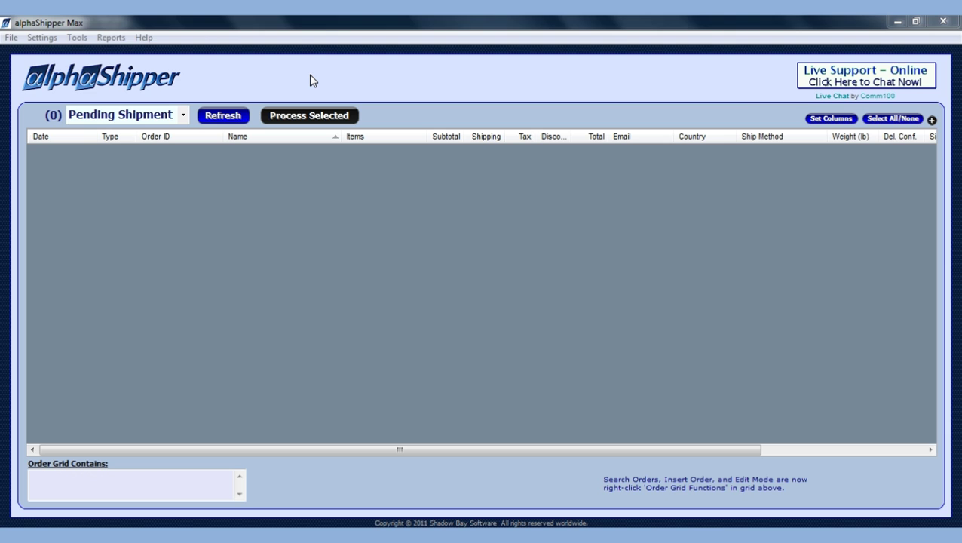
# Step: Refresh alphaShipper Max to pull in the 26 marketplace orders for pending shipment
pyautogui.click(229, 113)
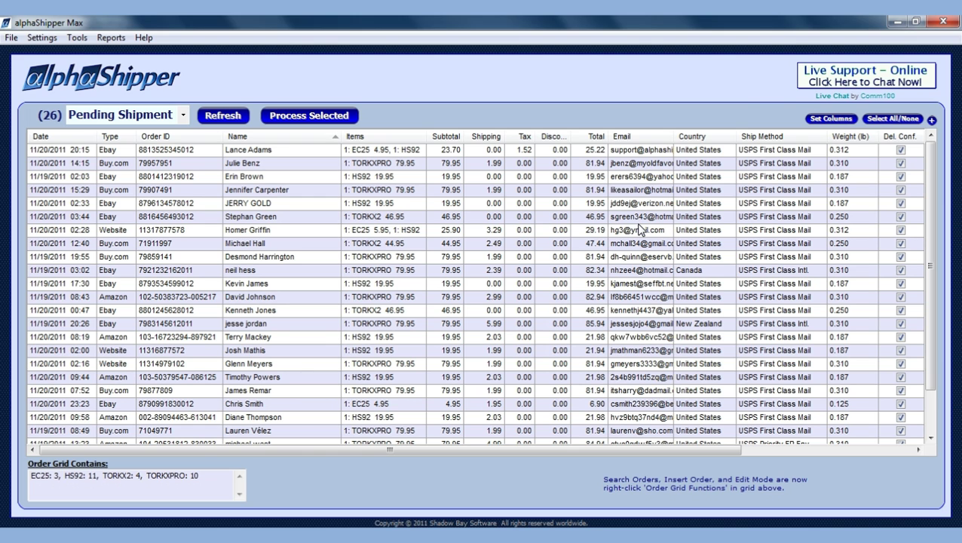
# Step: Scroll the order grid right to reveal the Sig. Conf., Insurance, Telephone and Comments columns
pyautogui.moveTo(667, 451); pyautogui.dragTo(823, 467)
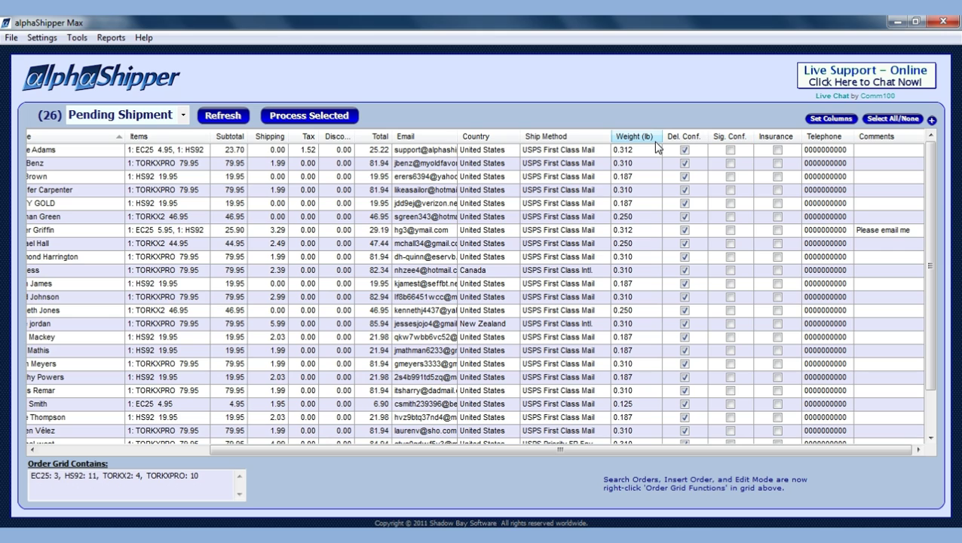
# Step: Sort the orders by Ship Method, then re-sort them alphabetically by customer Name
pyautogui.click(590, 145)
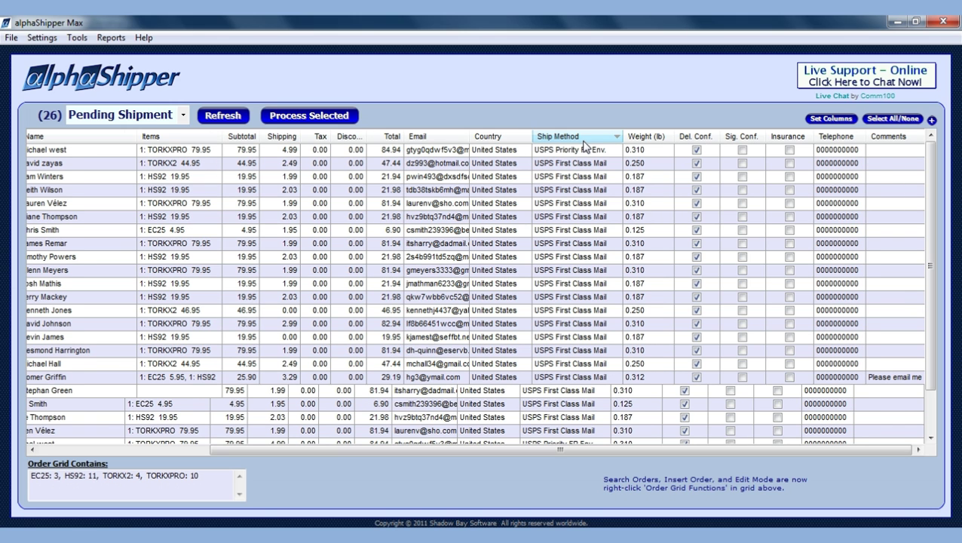
pyautogui.moveTo(426, 451); pyautogui.dragTo(288, 453)
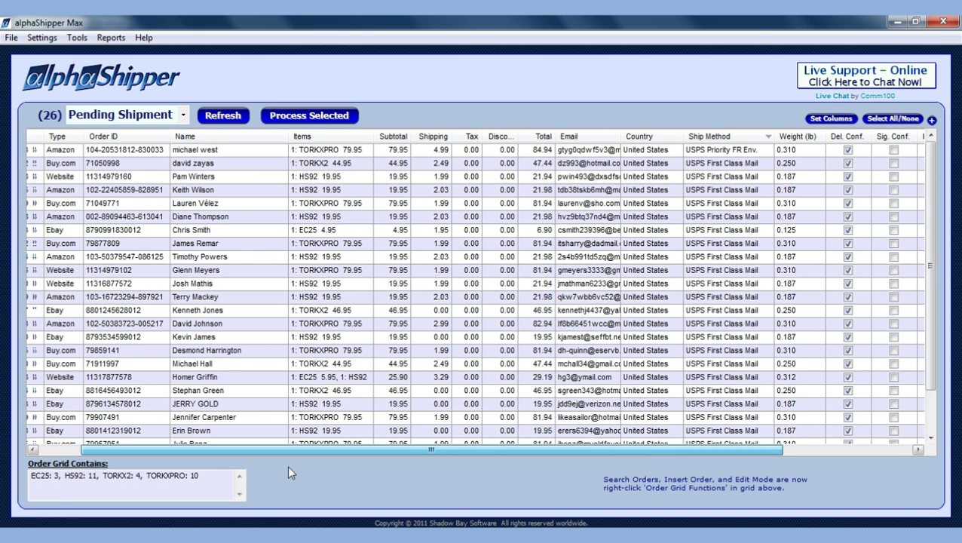
pyautogui.click(276, 140)
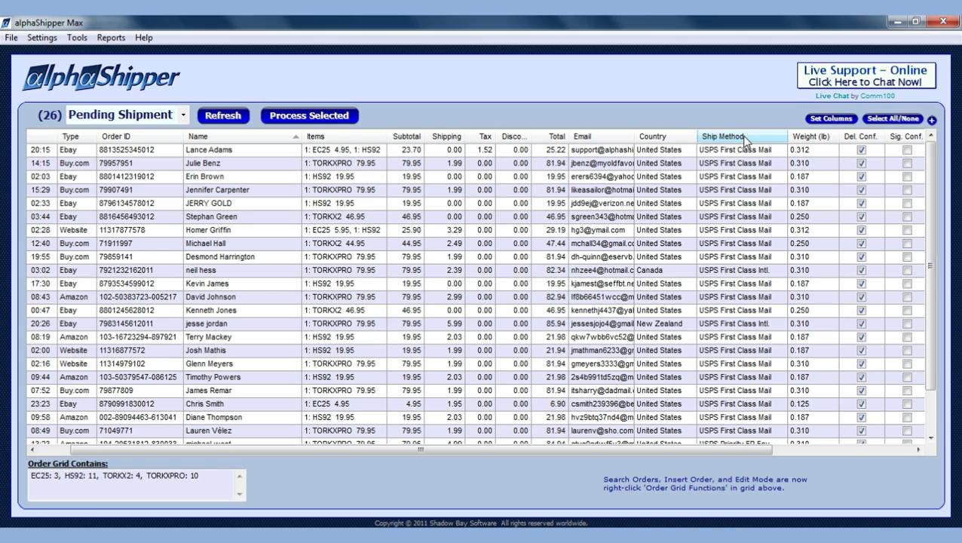
# Step: Select the first ten orders and bring up the actions menu for them
pyautogui.click(269, 150)
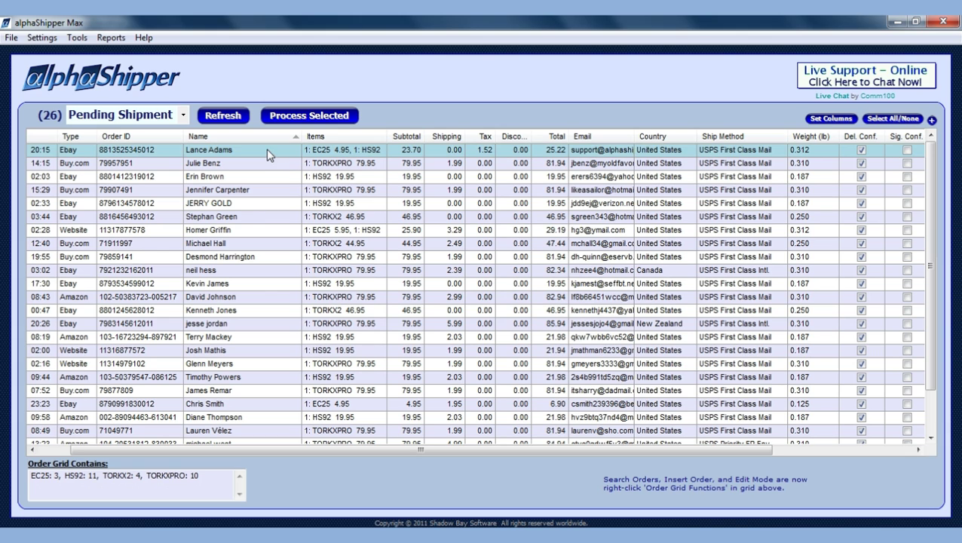
pyautogui.keyDown('shift'); pyautogui.click(248, 274); pyautogui.keyUp('shift')
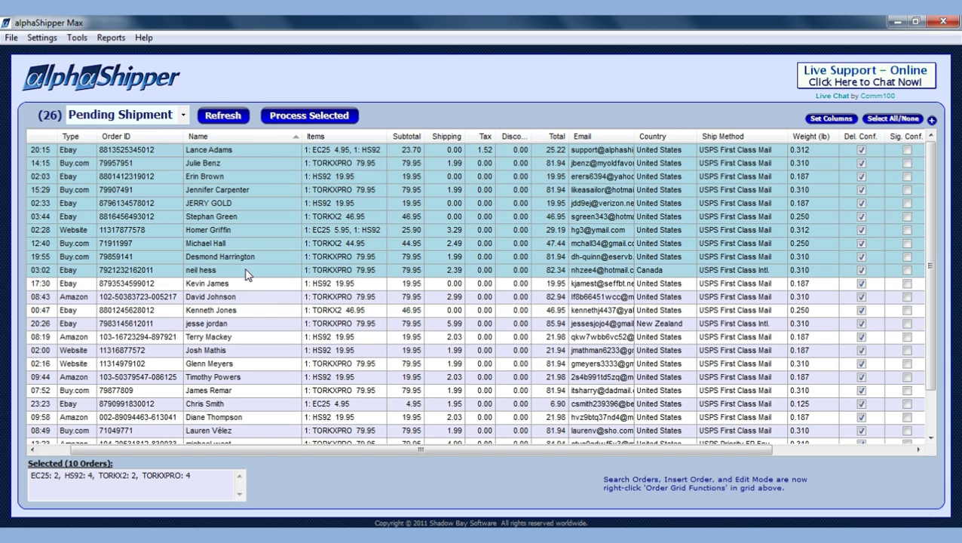
pyautogui.rightClick(259, 205)
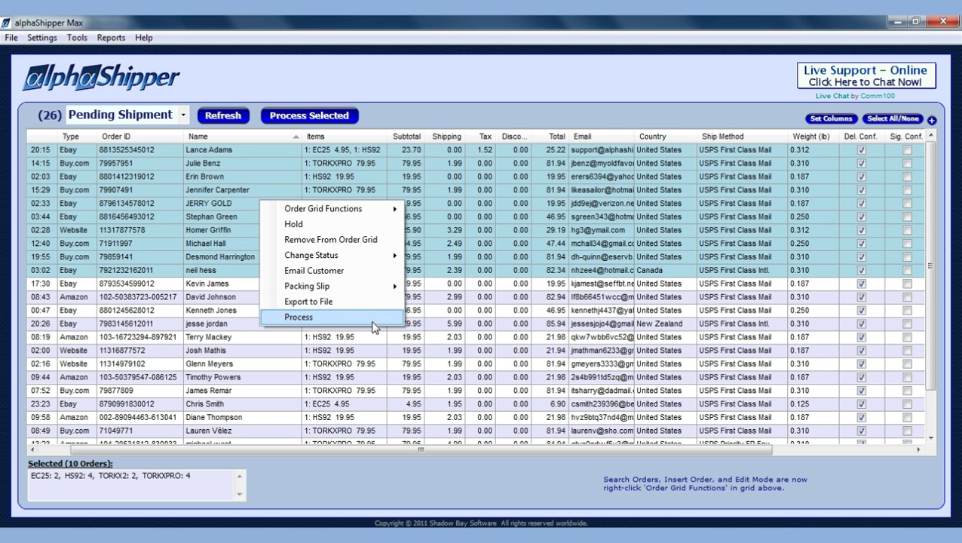
# Step: Choose Process for the ten selected orders and confirm with Yes
pyautogui.click(375, 318)
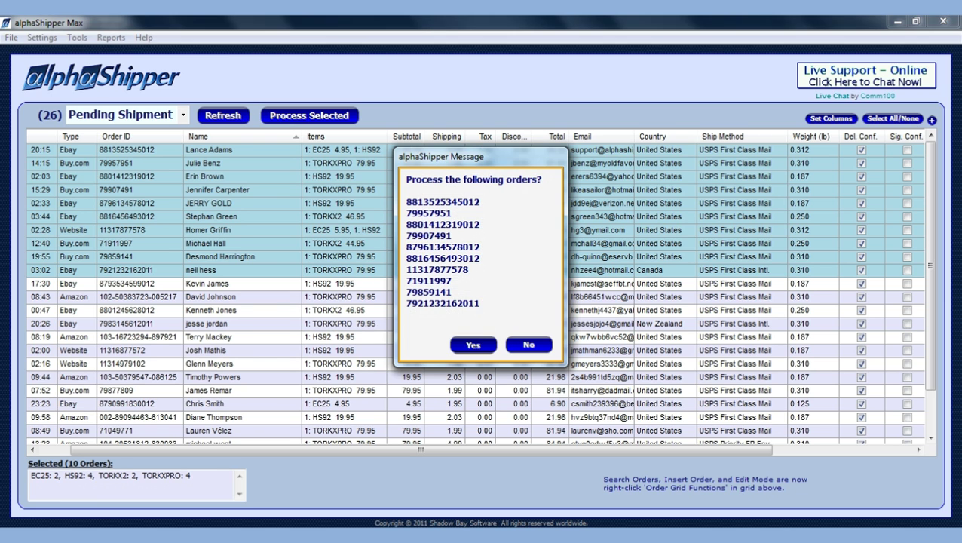
pyautogui.click(472, 343)
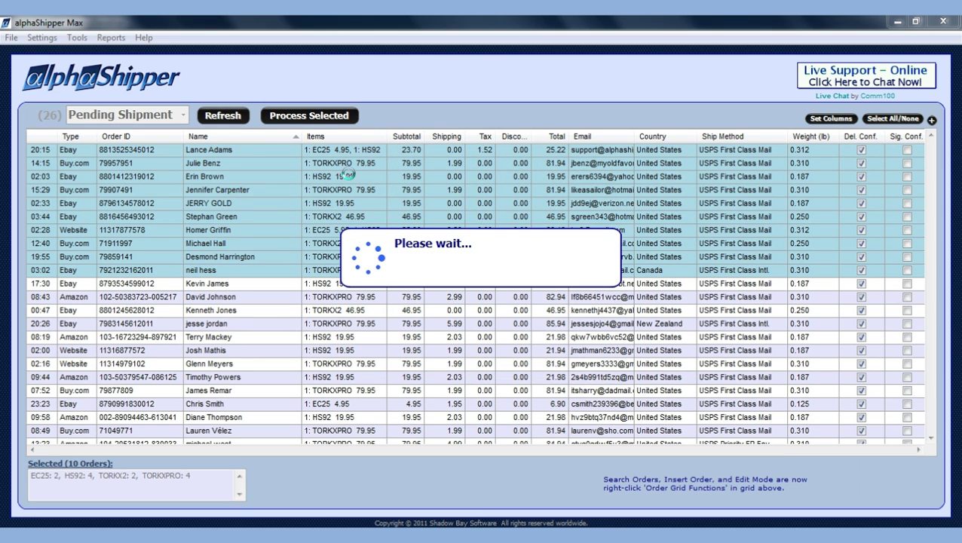